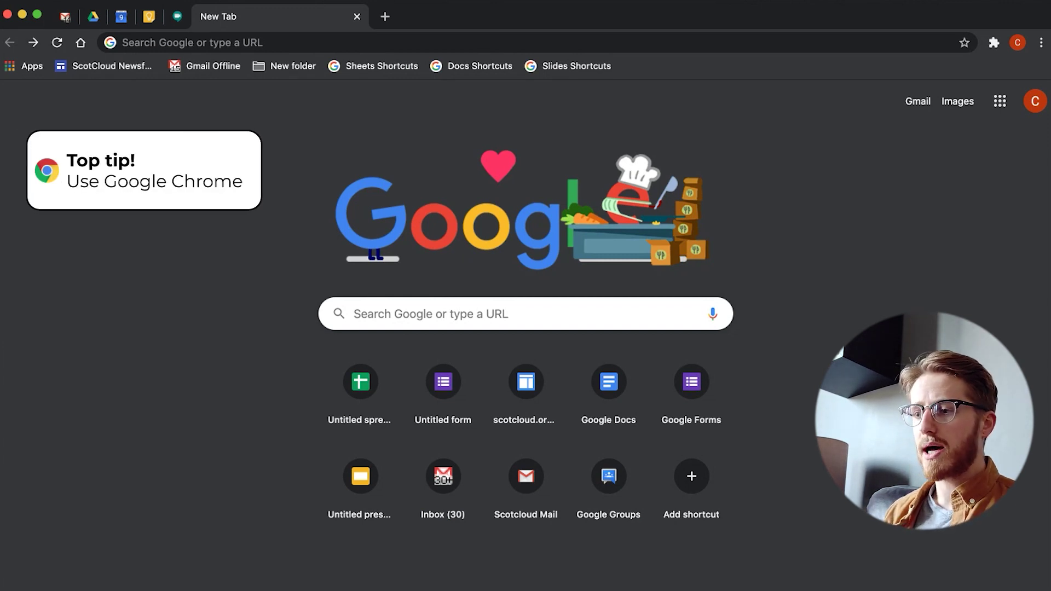
{"action": "mouse_move", "coordinate": [65, 18]}
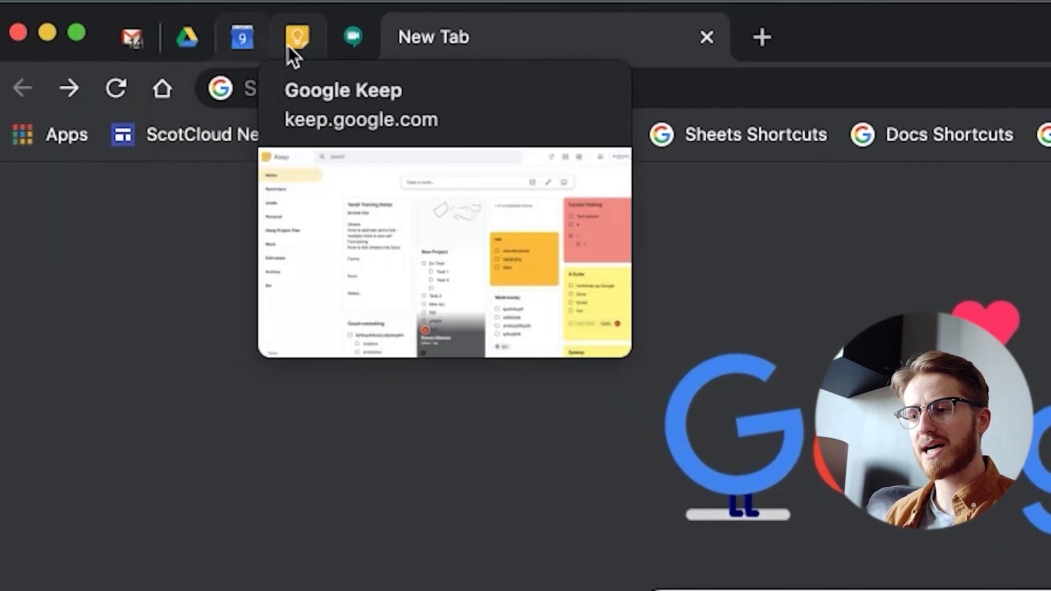
{"action": "mouse_move", "coordinate": [274, 12]}
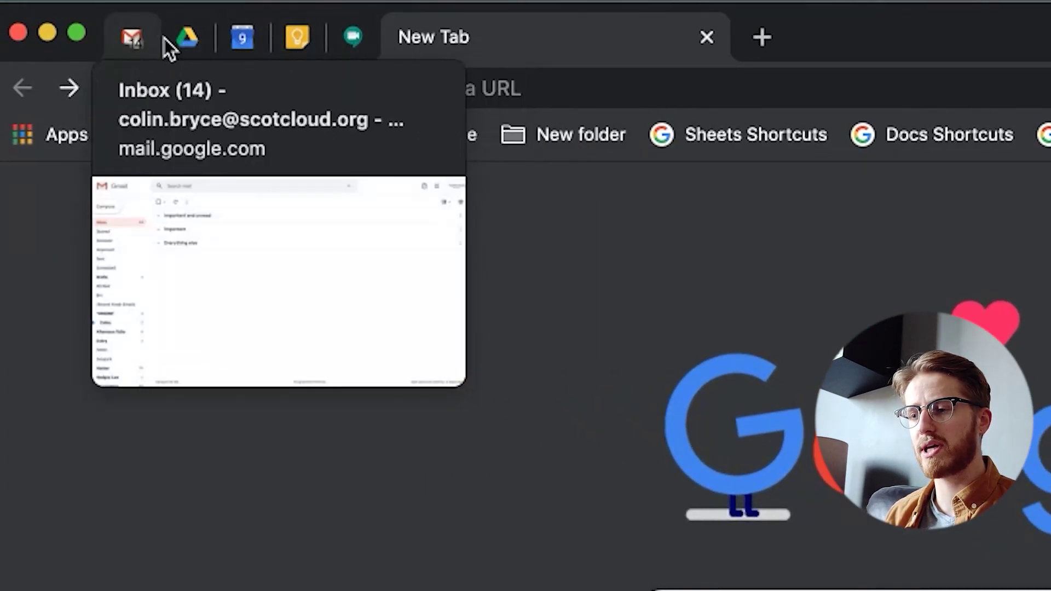
{"action": "mouse_move", "coordinate": [240, 48]}
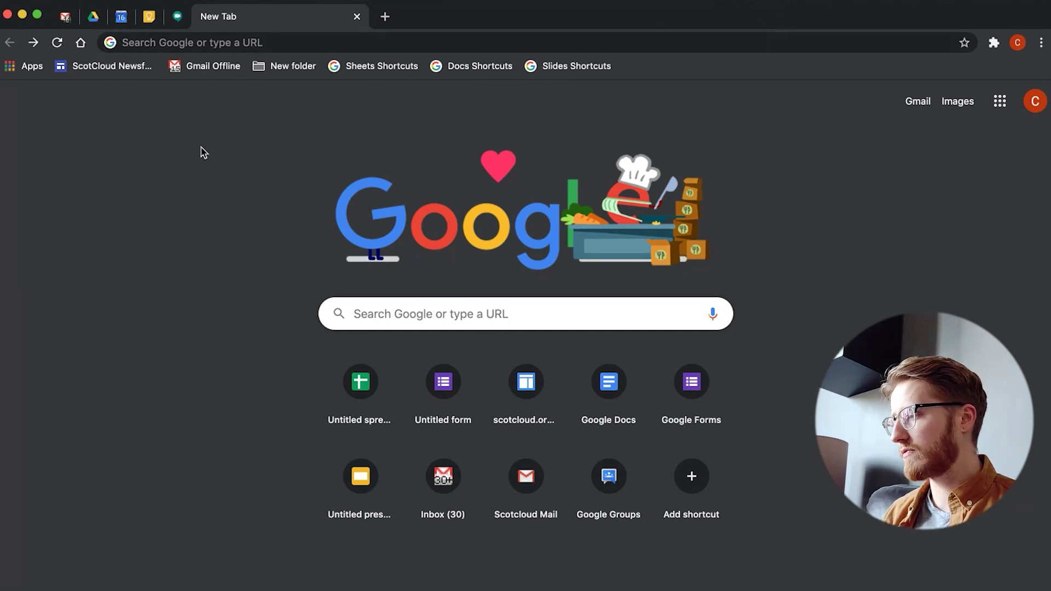
Open Google Chat from the Google apps and pin its tab in the browser.
{"action": "left_click", "coordinate": [1001, 104]}
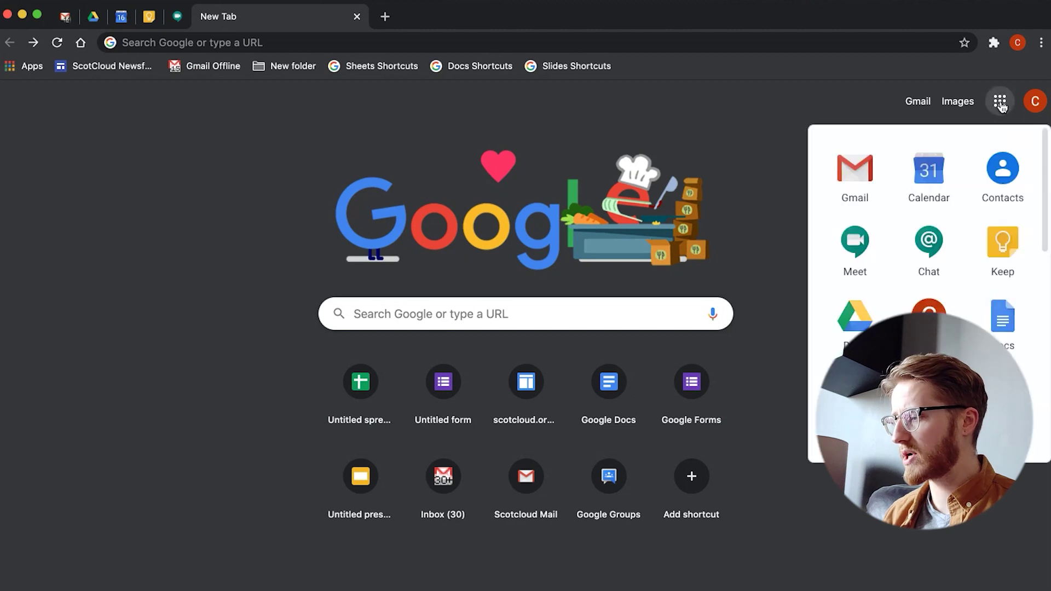
{"action": "left_click", "coordinate": [927, 245]}
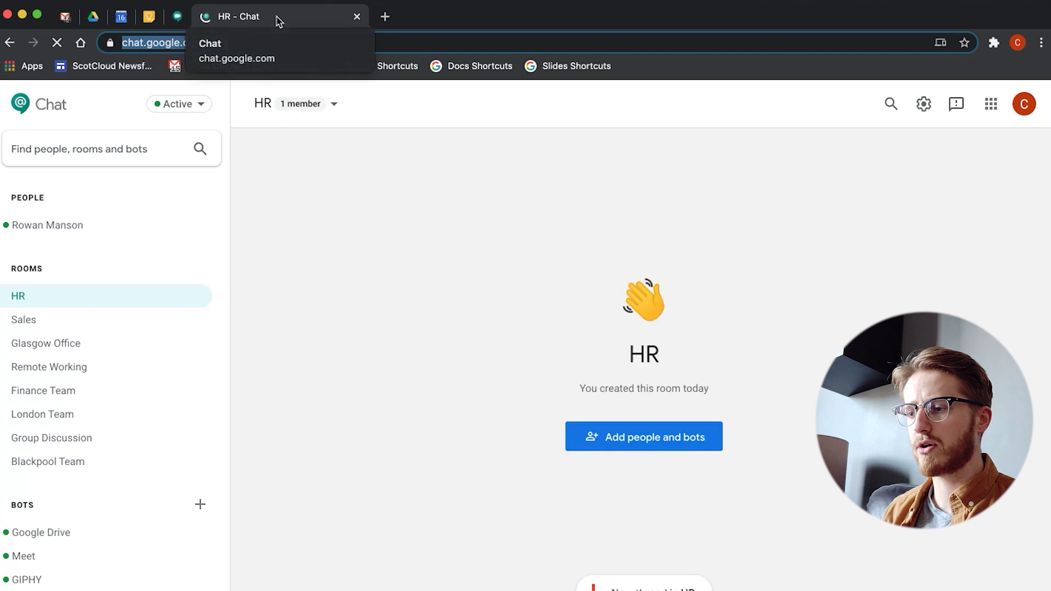
{"action": "right_click", "coordinate": [279, 21]}
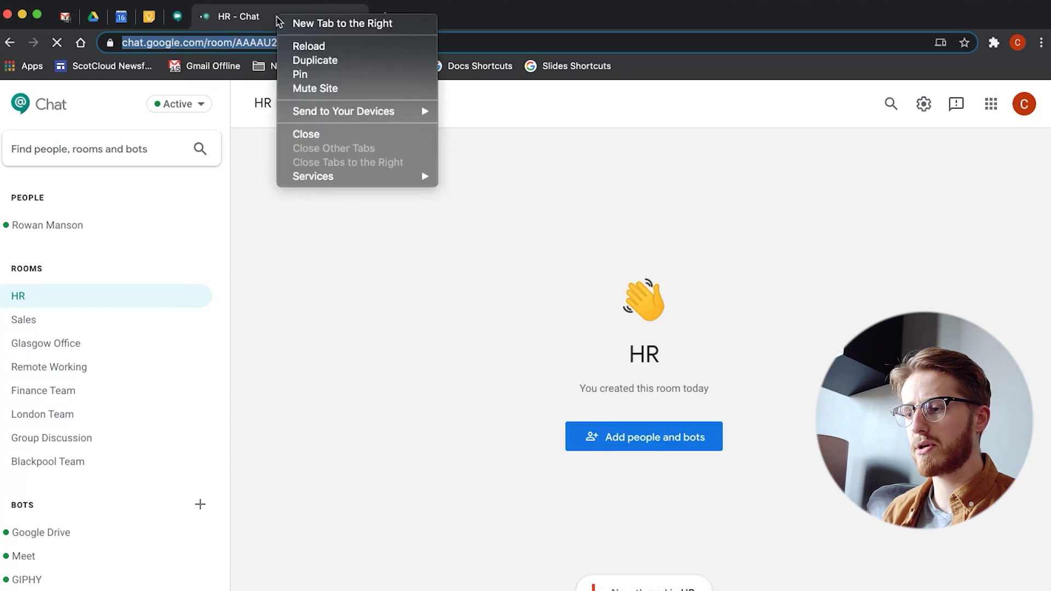
{"action": "left_click", "coordinate": [323, 73]}
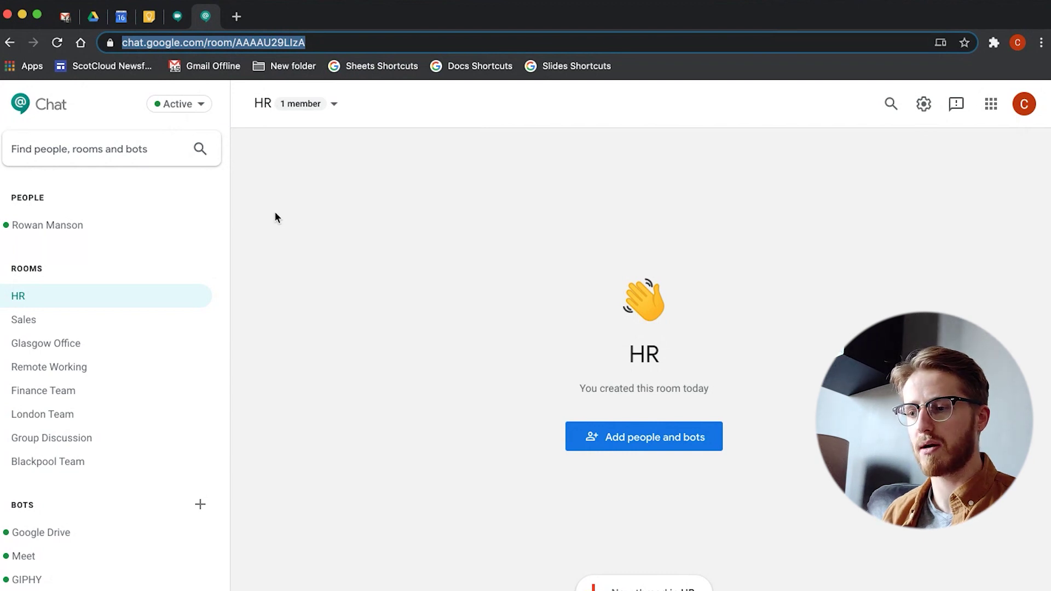
{"action": "left_click", "coordinate": [258, 193]}
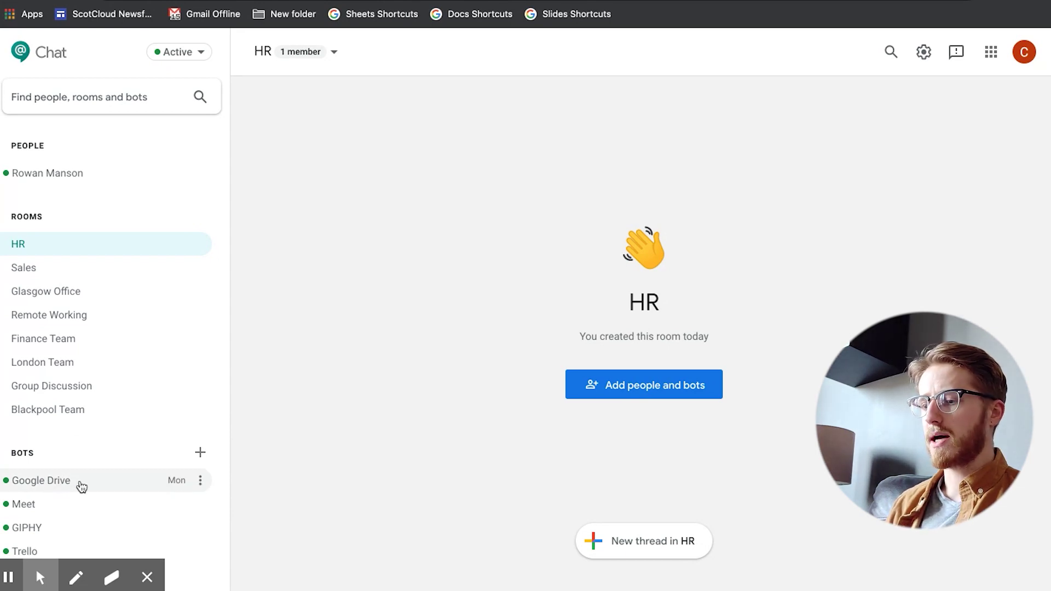
Look through the Google Drive bot's conversation and the catalogue of bots that can be added, and close the catalogue.
{"action": "left_click", "coordinate": [81, 486]}
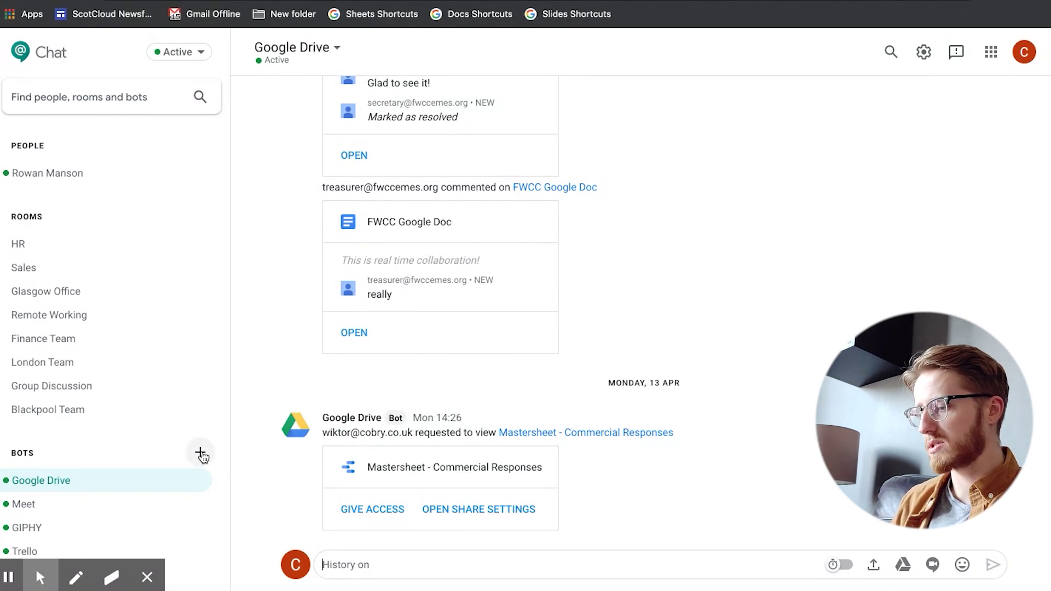
{"action": "left_click", "coordinate": [201, 454]}
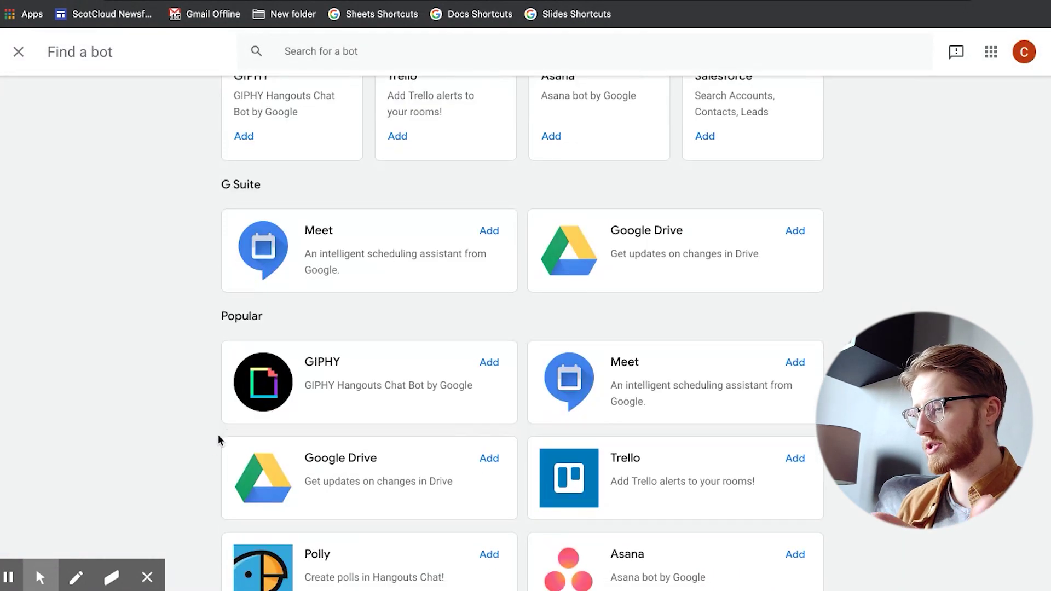
{"action": "scroll", "coordinate": [218, 435], "scroll_direction": "down", "scroll_amount": 4}
{"action": "scroll", "coordinate": [218, 435], "scroll_direction": "up", "scroll_amount": 8}
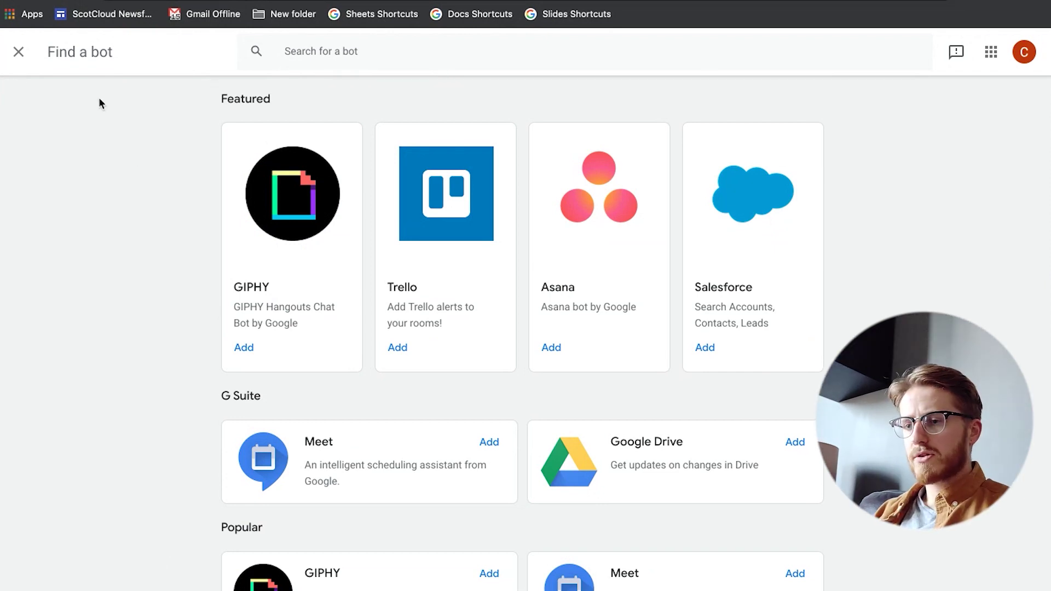
{"action": "left_click", "coordinate": [19, 54]}
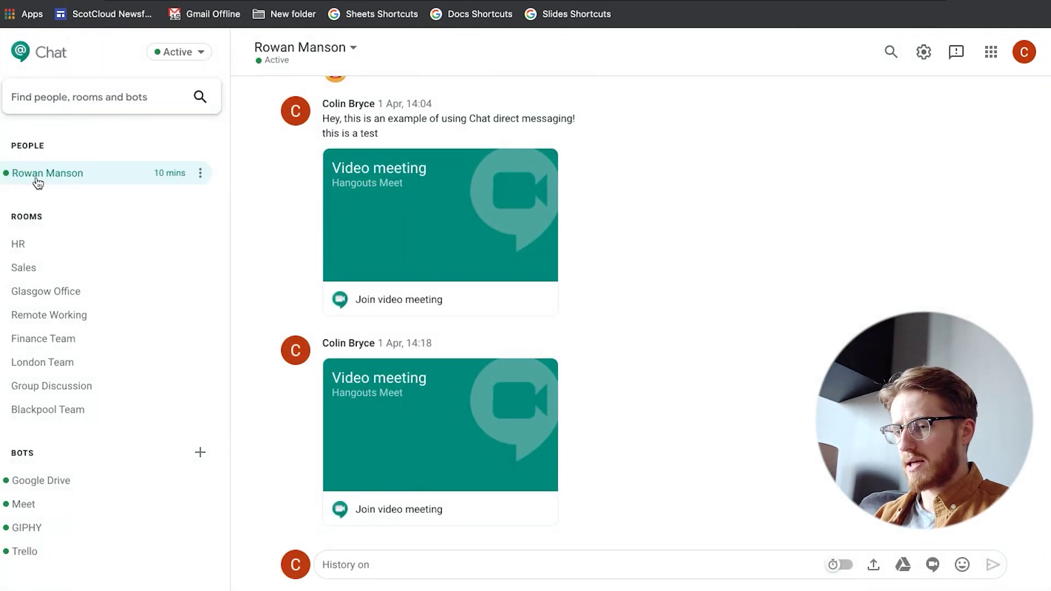
Open the direct conversation with the colleague listed under People and send a greeting by first name asking "how are you?".
{"action": "mouse_move", "coordinate": [49, 183]}
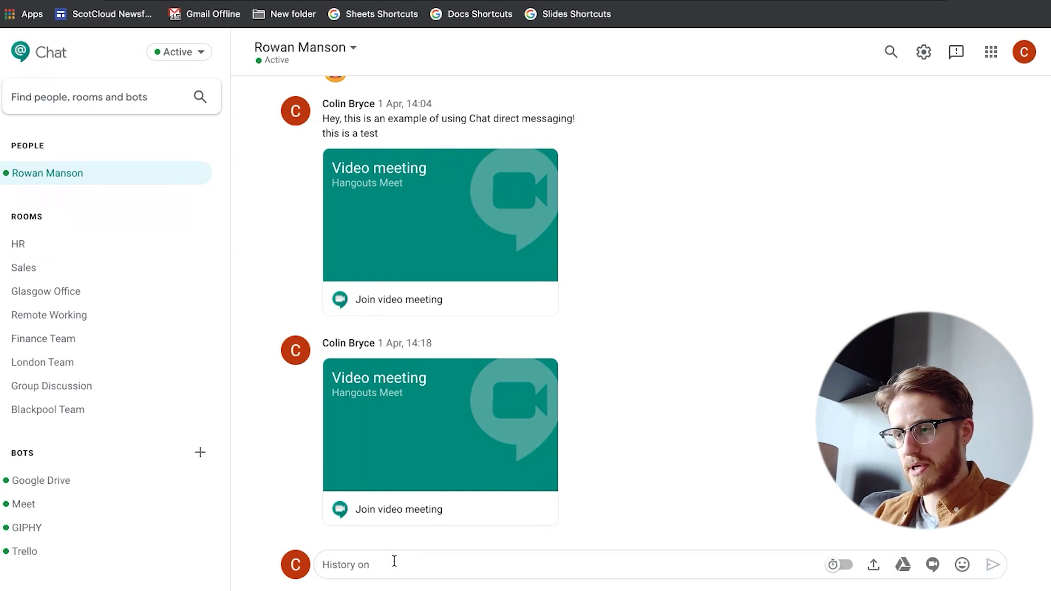
{"action": "type", "text": "Hi Ro"}
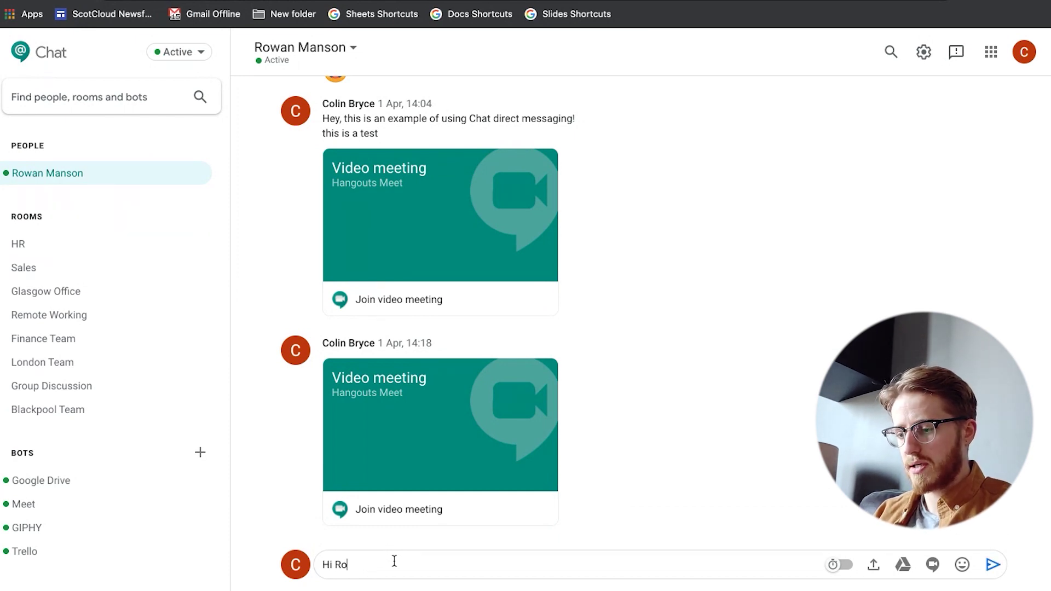
{"action": "type", "text": "wan, how are you?"}
{"action": "key", "text": "Return"}
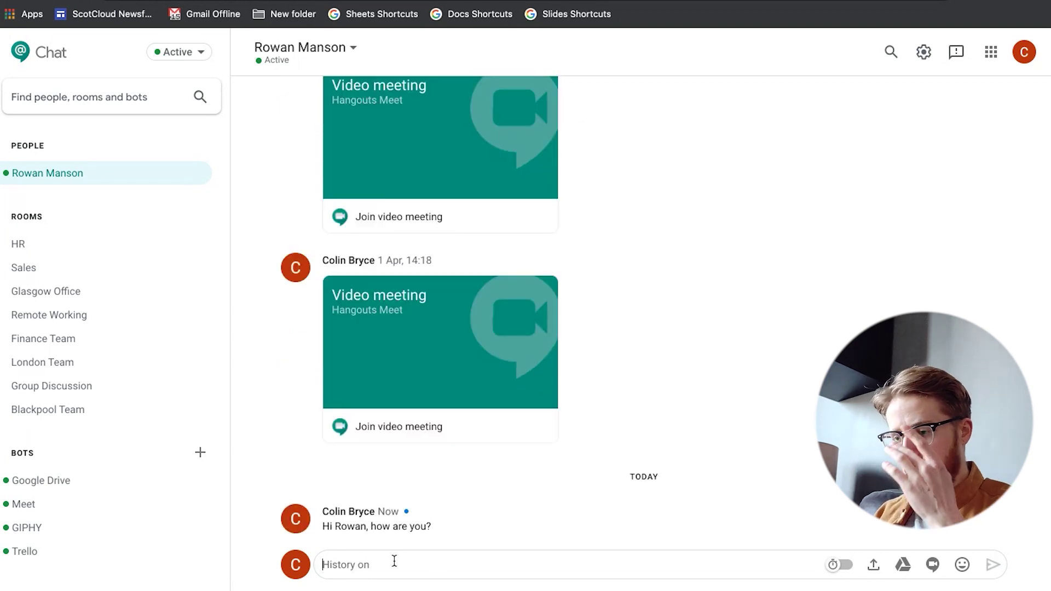
Send the colleague the message "I've got a proposal i'd like some help with!".
{"action": "type", "text": "I've got a proposal i'd like some "}
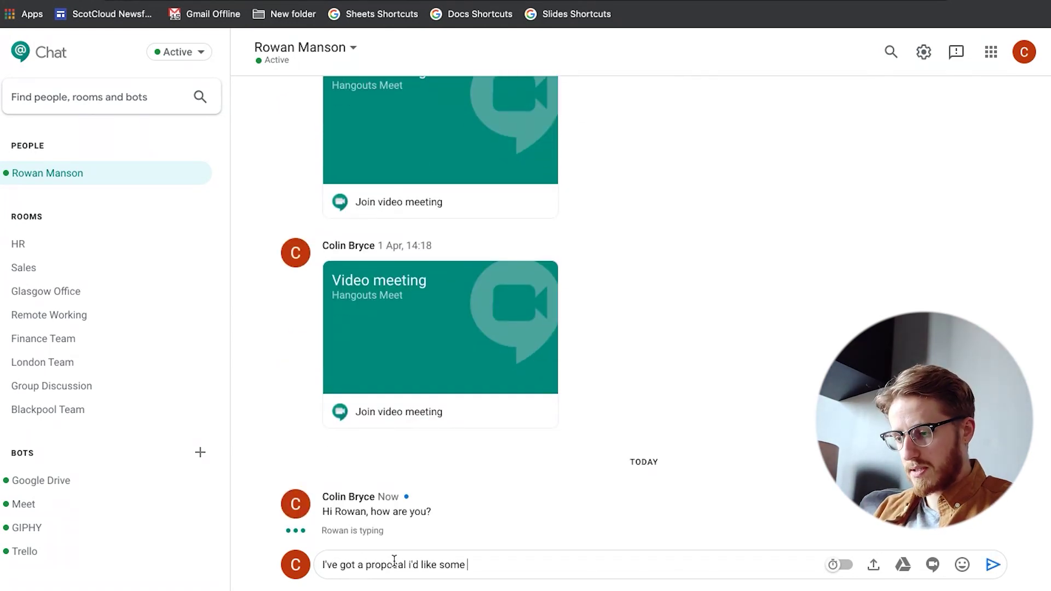
{"action": "type", "text": "help with!"}
{"action": "key", "text": "Return"}
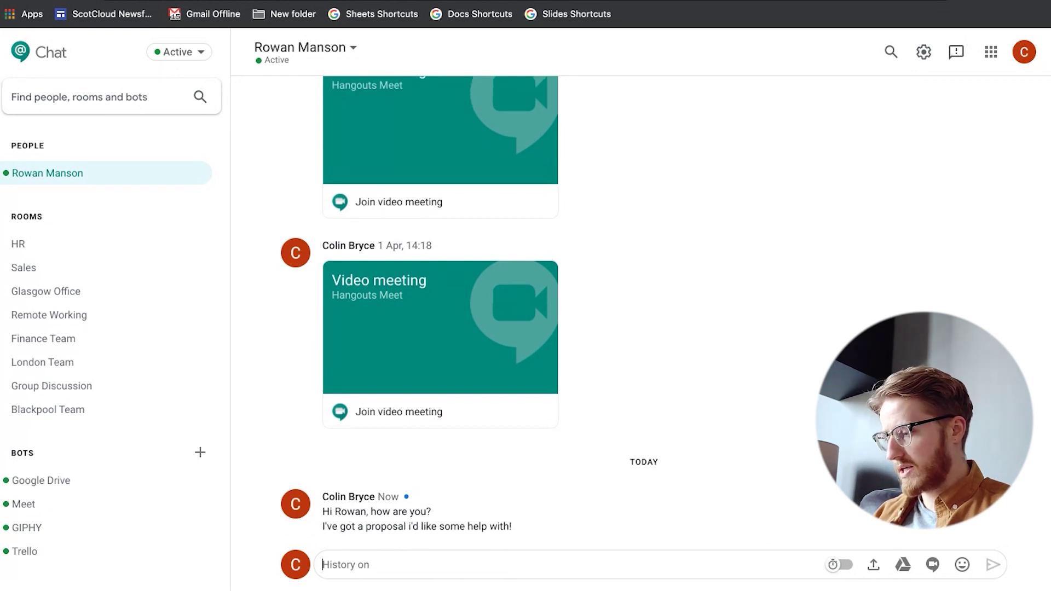
Find the Project proposal document in Drive with the search "proposal", attach it and send it with the message "could you take a look over this?".
{"action": "left_click", "coordinate": [902, 566]}
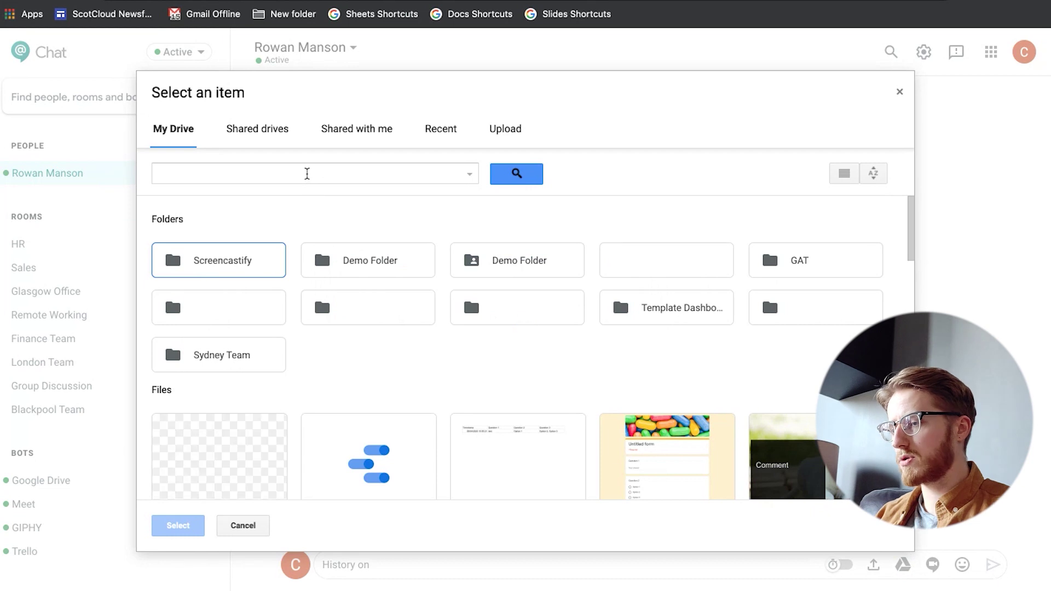
{"action": "left_click", "coordinate": [307, 173]}
{"action": "type", "text": "proposal"}
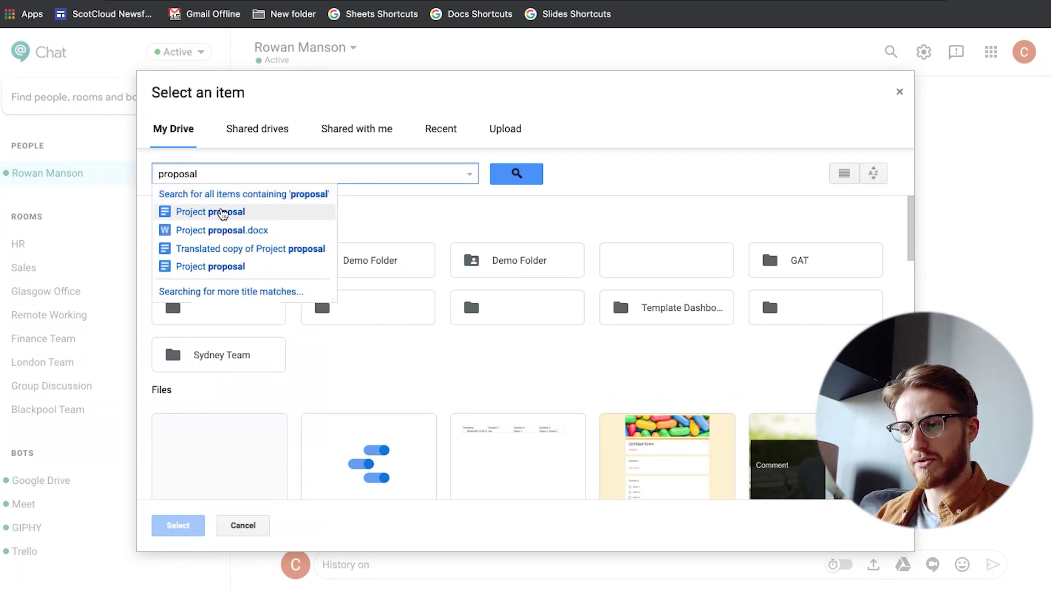
{"action": "left_click", "coordinate": [222, 213]}
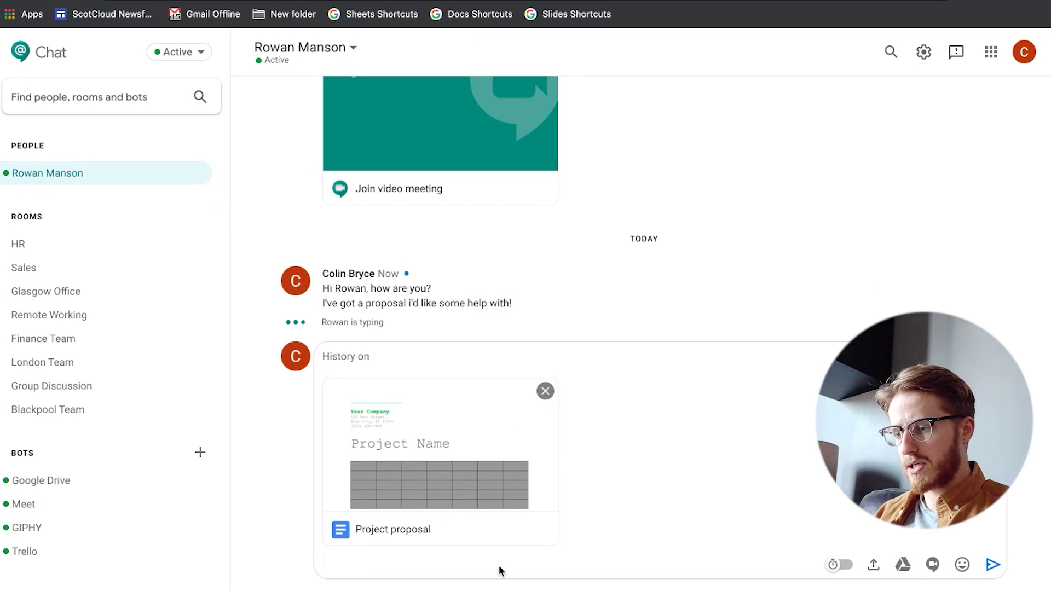
{"action": "type", "text": "cou"}
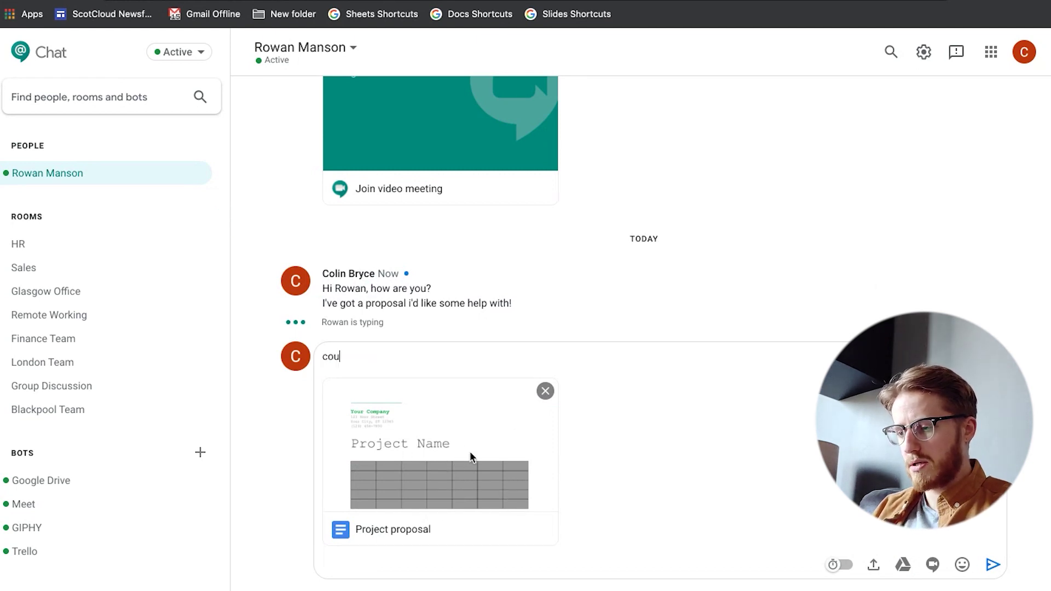
{"action": "type", "text": "ld you take a look over this?"}
{"action": "key", "text": "Return"}
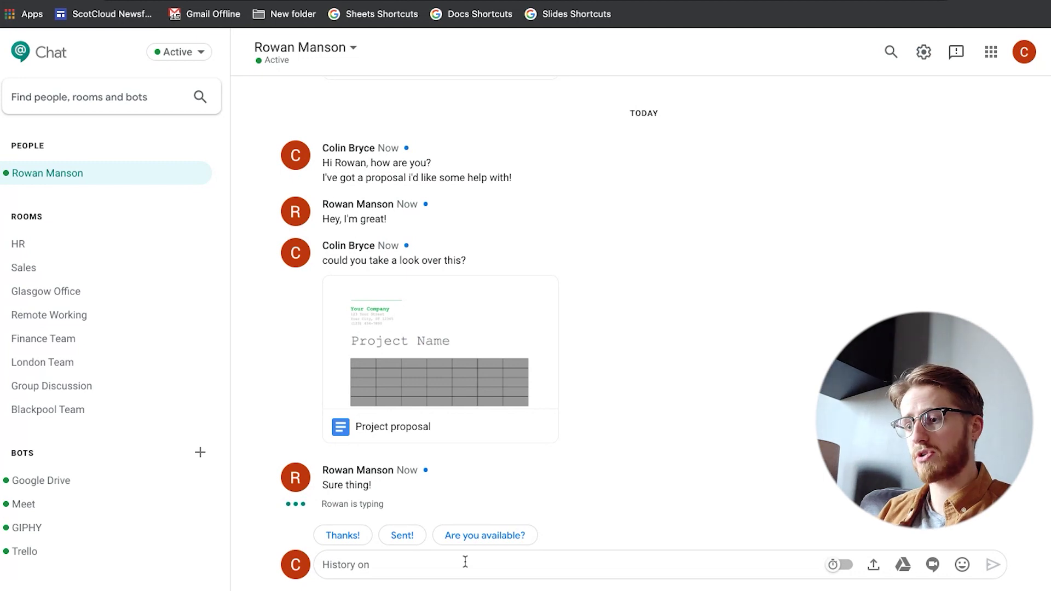
Send the message "Why don't we have a chat through it?" with a video meeting attached.
{"action": "type", "text": "Why don"}
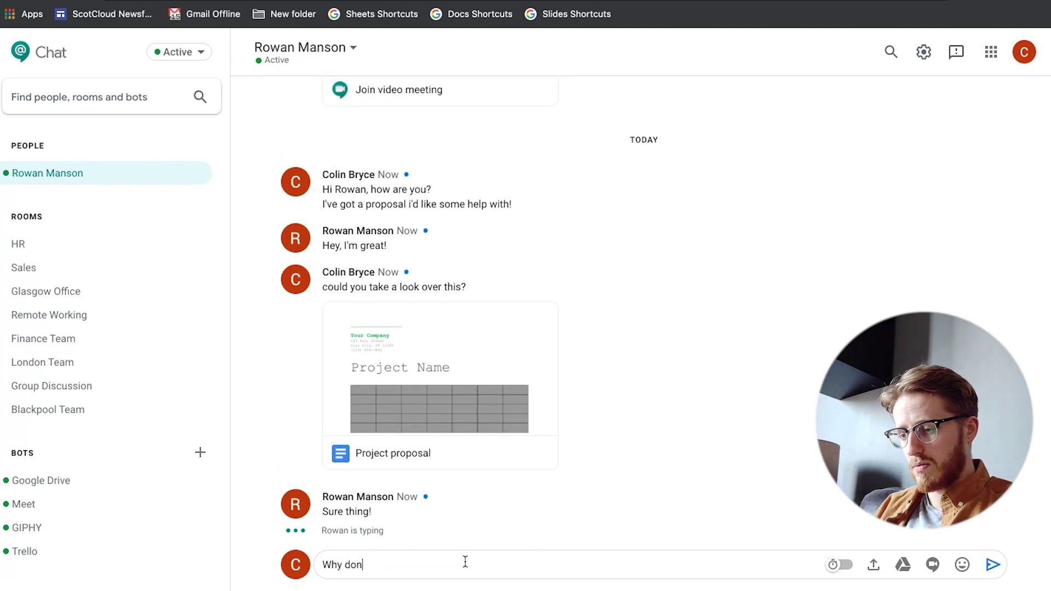
{"action": "type", "text": "'t we have a chat "}
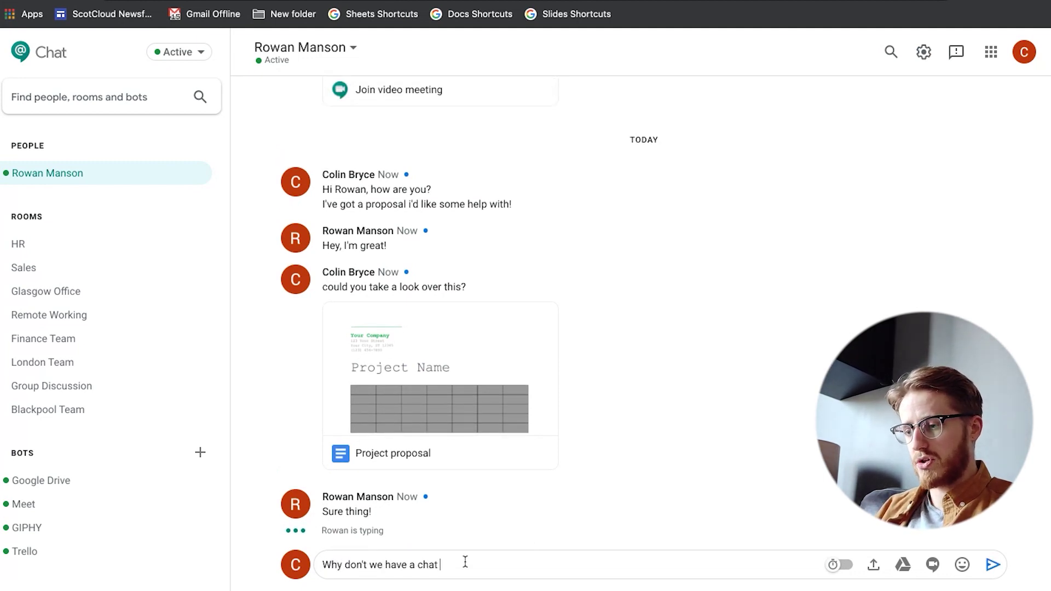
{"action": "type", "text": "through it?"}
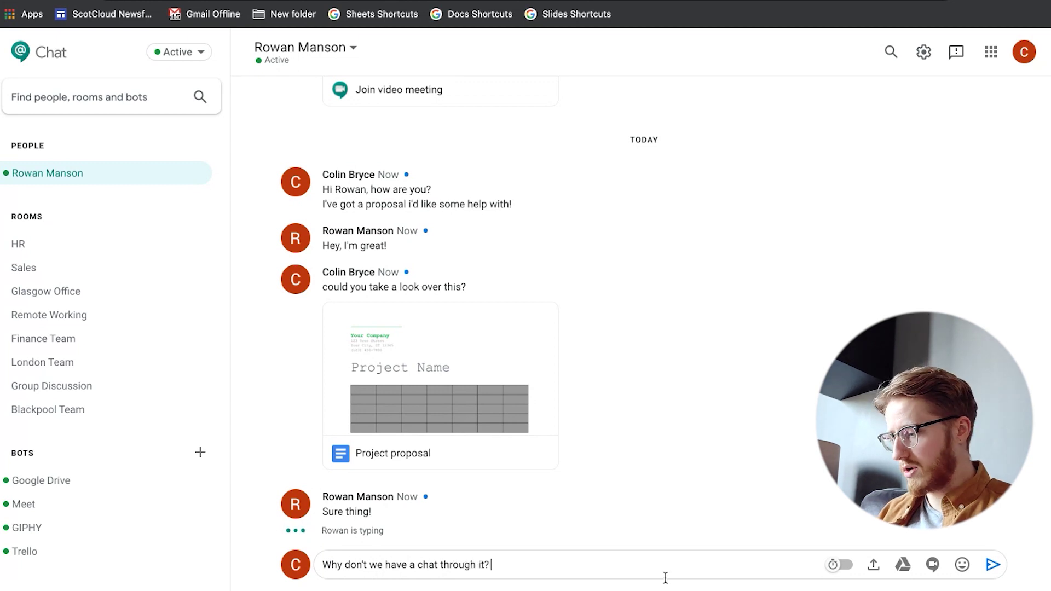
{"action": "left_click", "coordinate": [933, 566]}
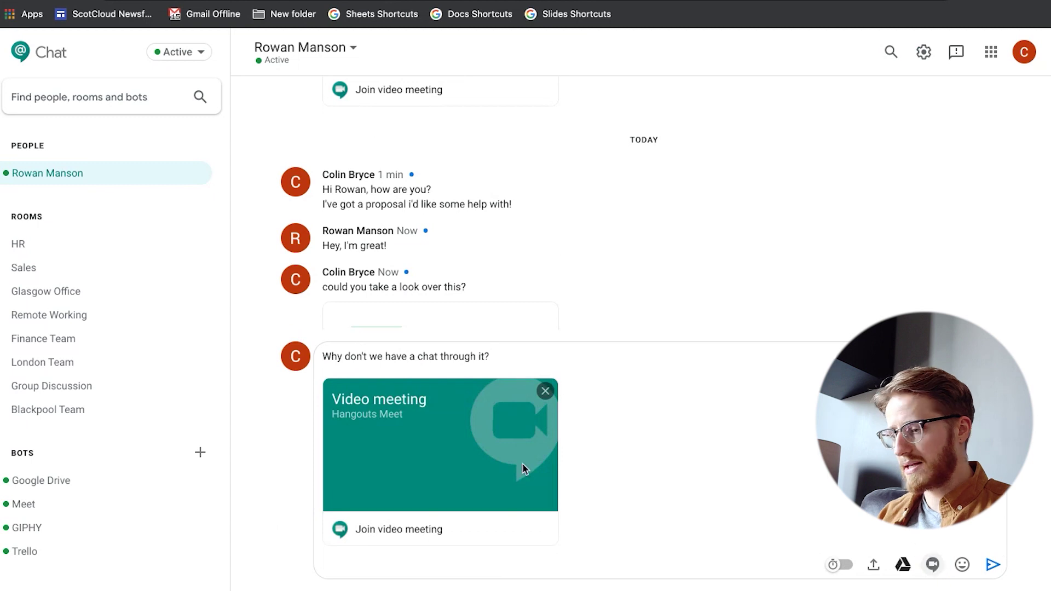
{"action": "left_click", "coordinate": [565, 361]}
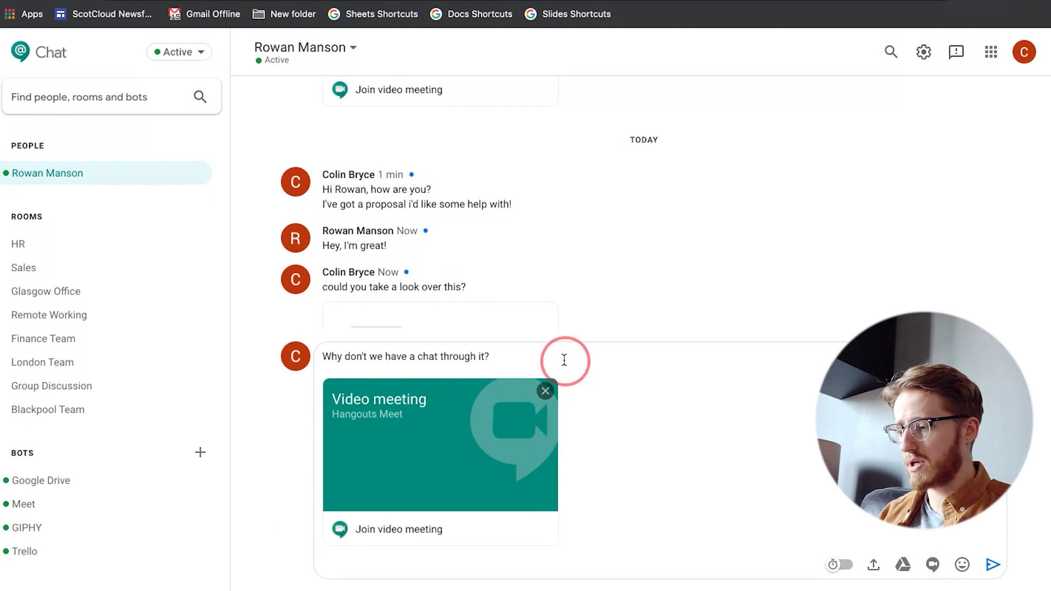
{"action": "key", "text": "Return"}
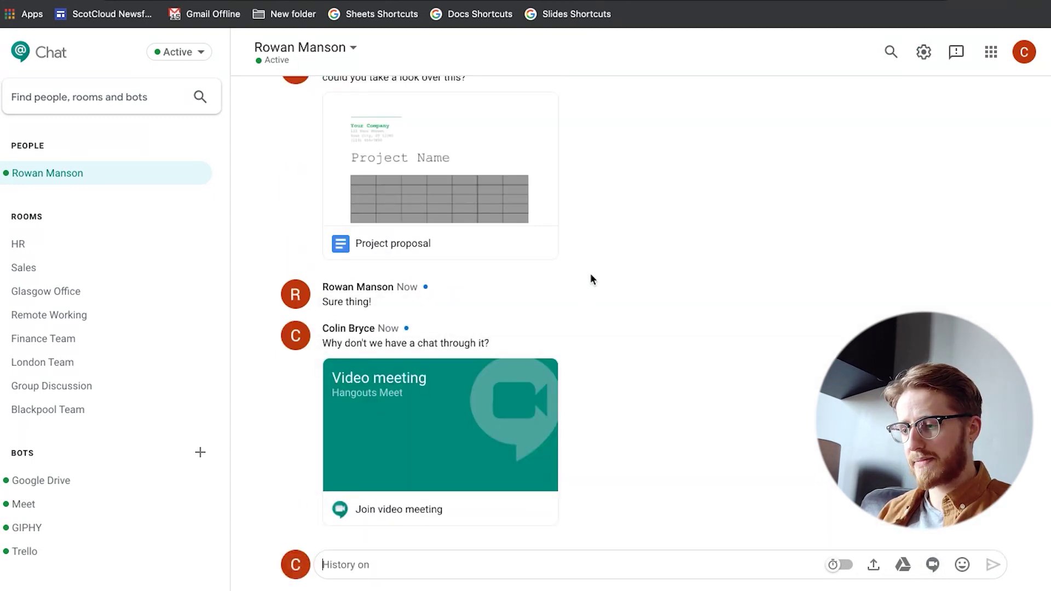
Join the video meeting from the invitation sent in the conversation and leave the call after talking with the colleague.
{"action": "left_click", "coordinate": [419, 417]}
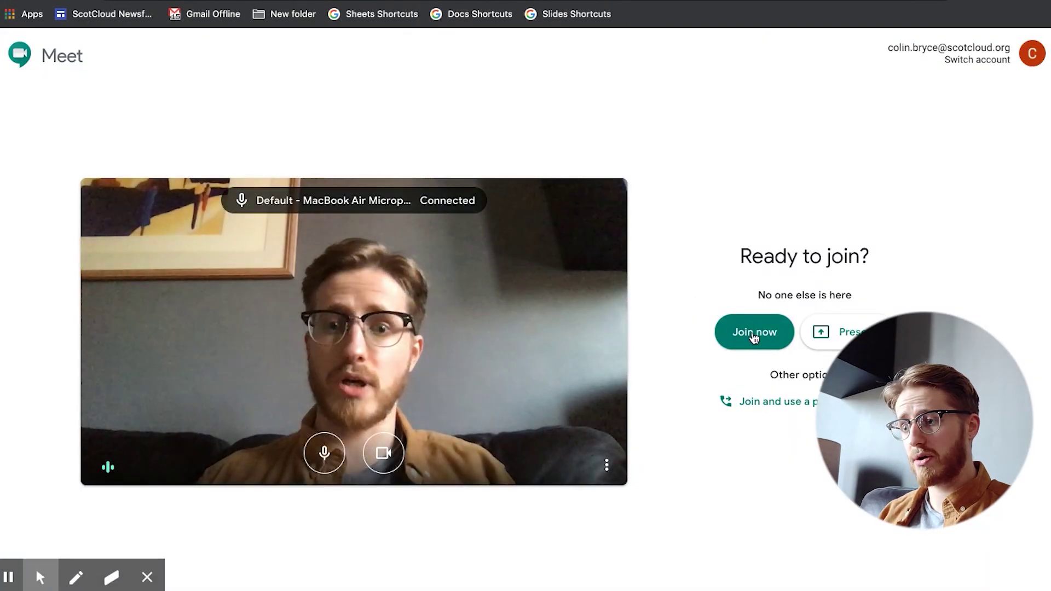
{"action": "left_click", "coordinate": [753, 334]}
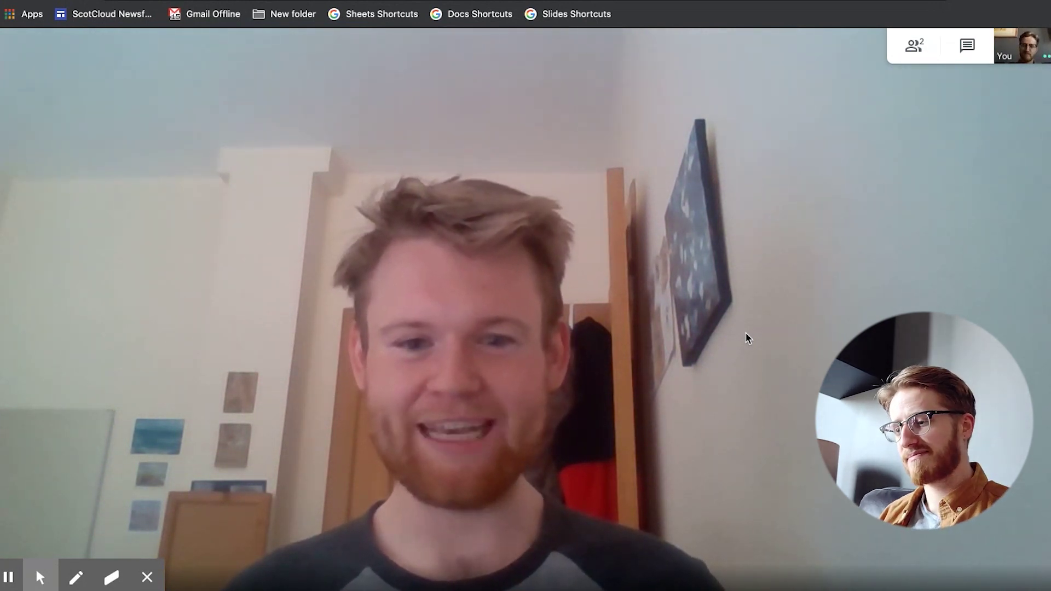
{"action": "mouse_move", "coordinate": [709, 293]}
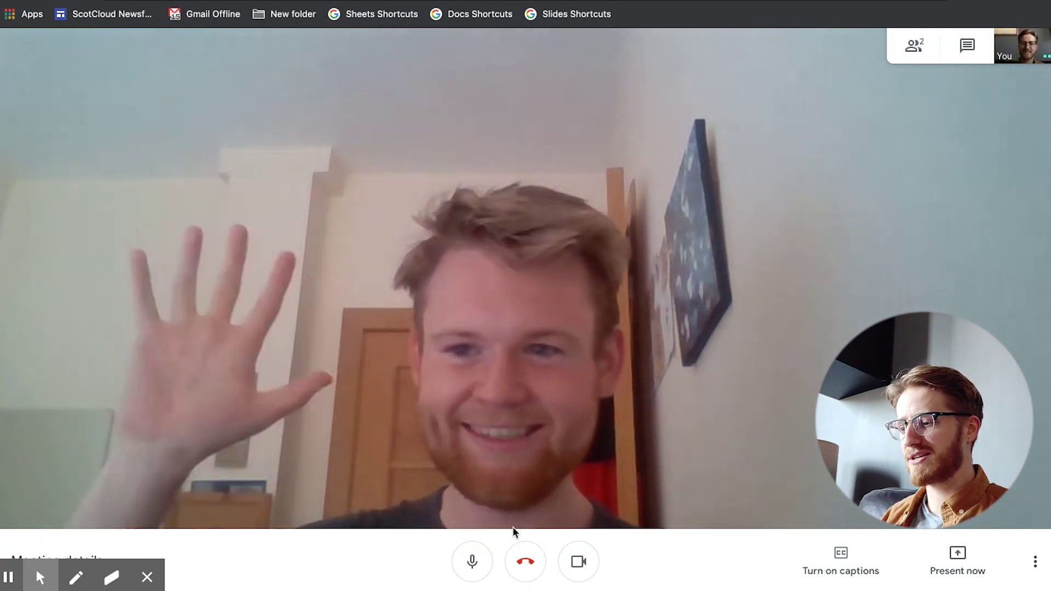
{"action": "left_click", "coordinate": [526, 564]}
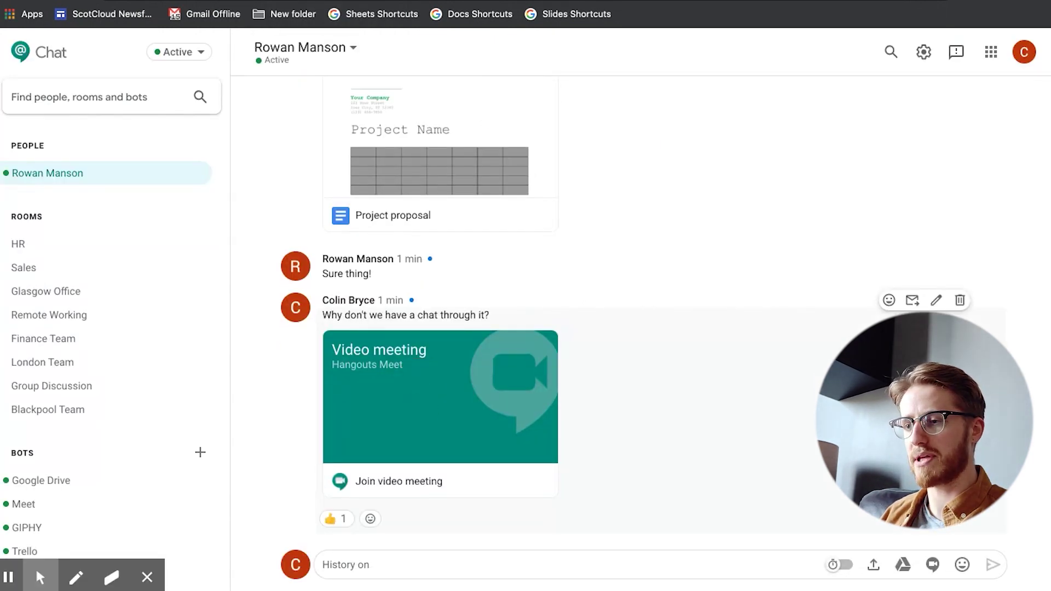
Start a thread in the HR room with "This is a conversation about fruit" and reply to it with "bananas".
{"action": "left_click", "coordinate": [22, 243]}
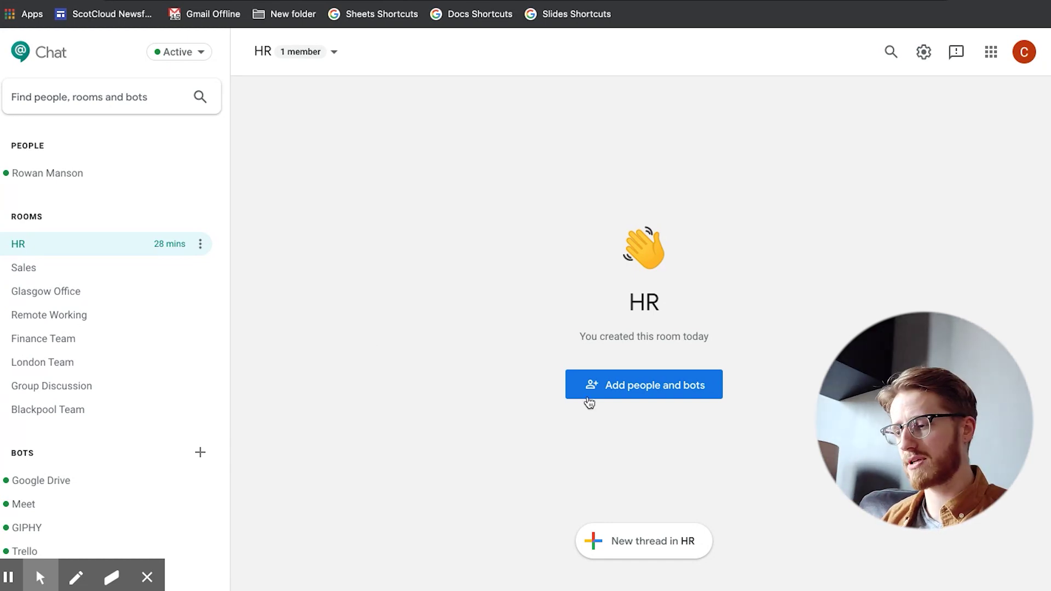
{"action": "left_click", "coordinate": [664, 552]}
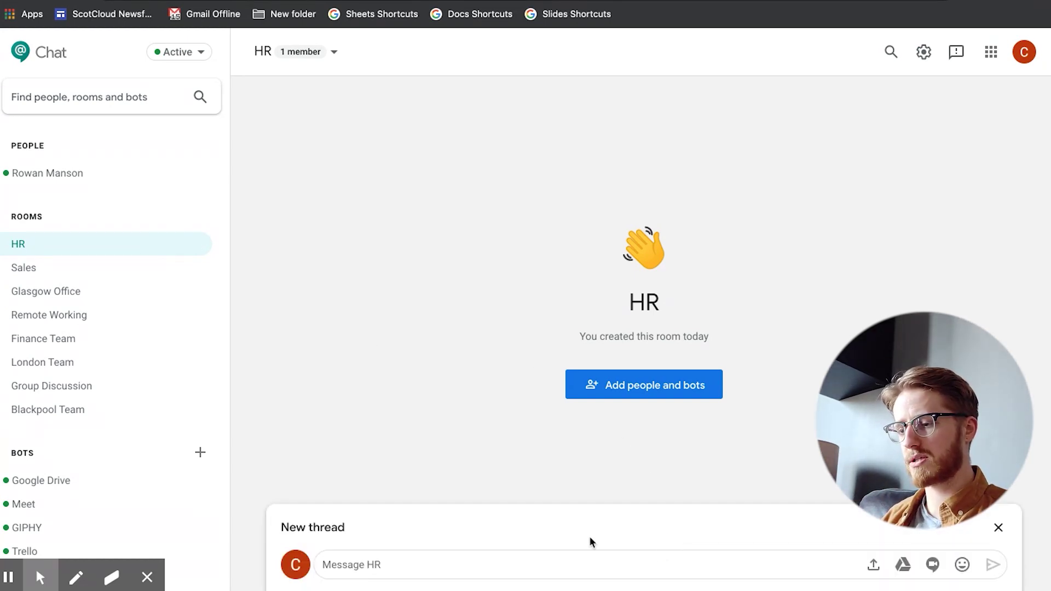
{"action": "type", "text": "This i"}
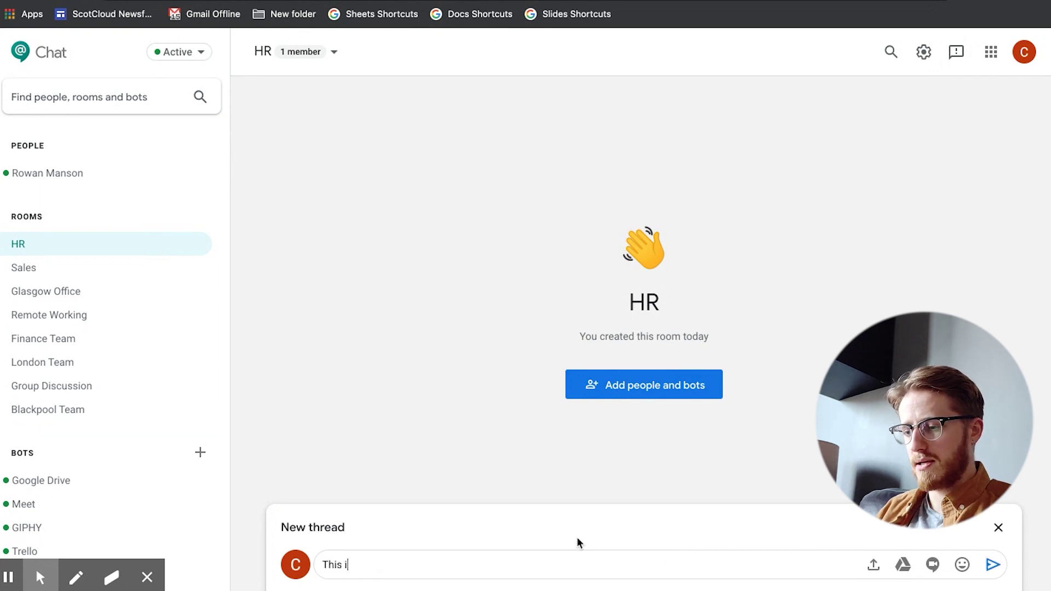
{"action": "type", "text": "s a conversation"}
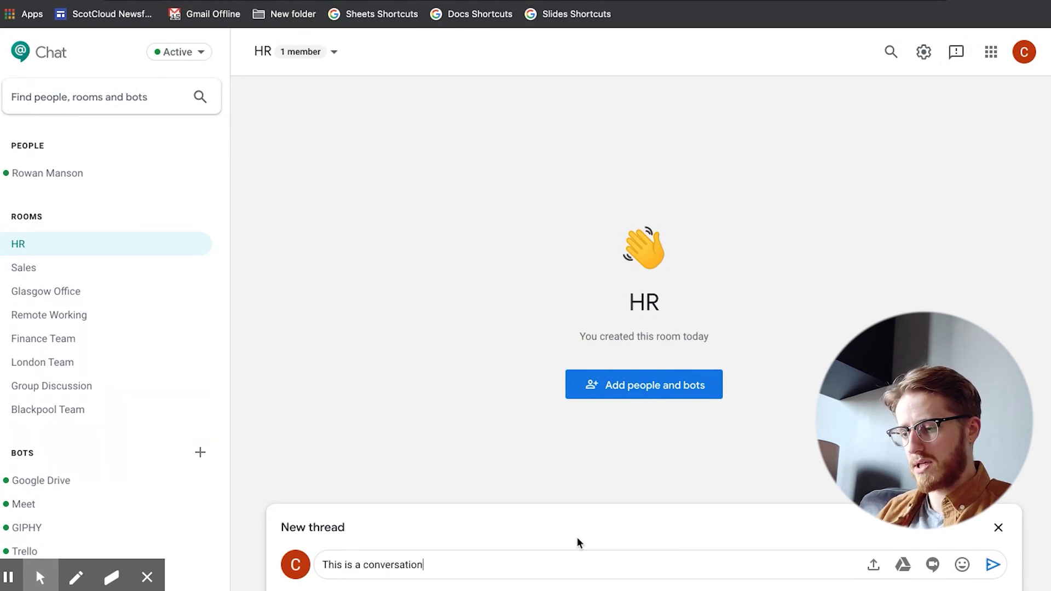
{"action": "type", "text": " about fruit"}
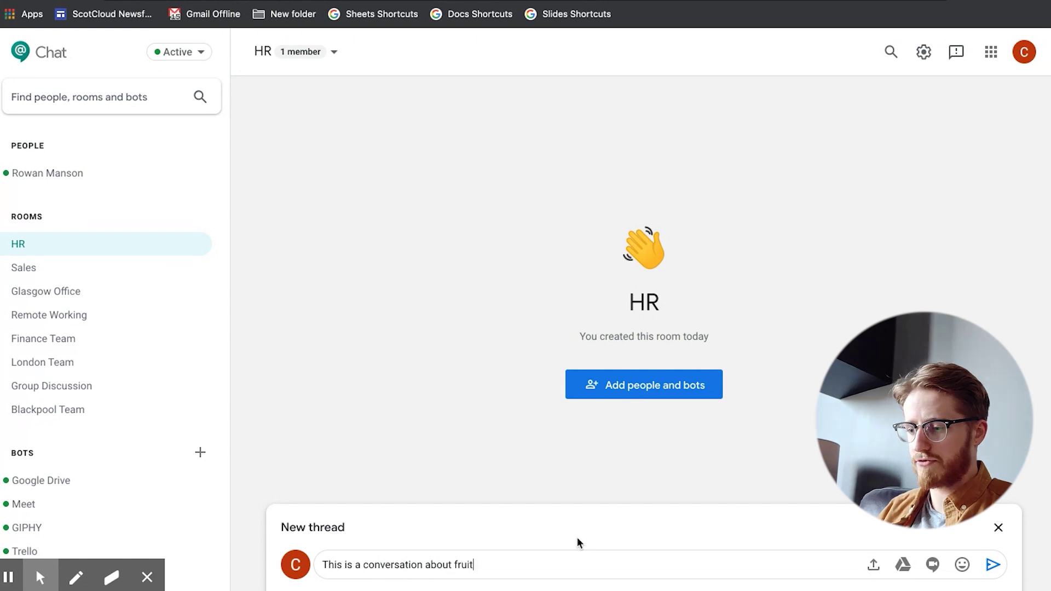
{"action": "key", "text": "Return"}
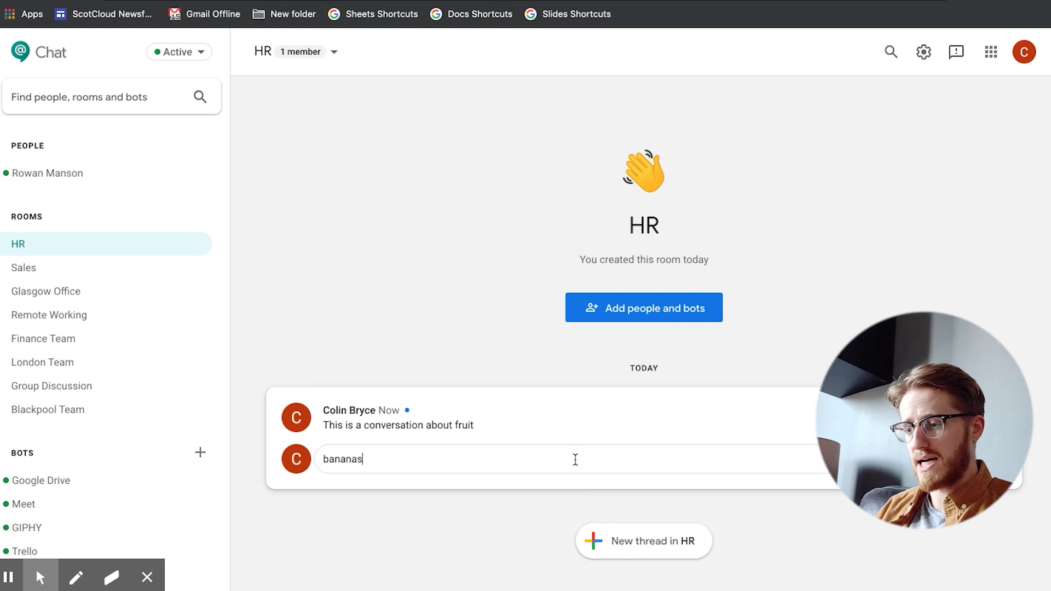
{"action": "key", "text": "Return"}
Start another thread in the HR room with "This is a conversation about veg" and reply to it with "broccoli".
{"action": "left_click", "coordinate": [677, 540]}
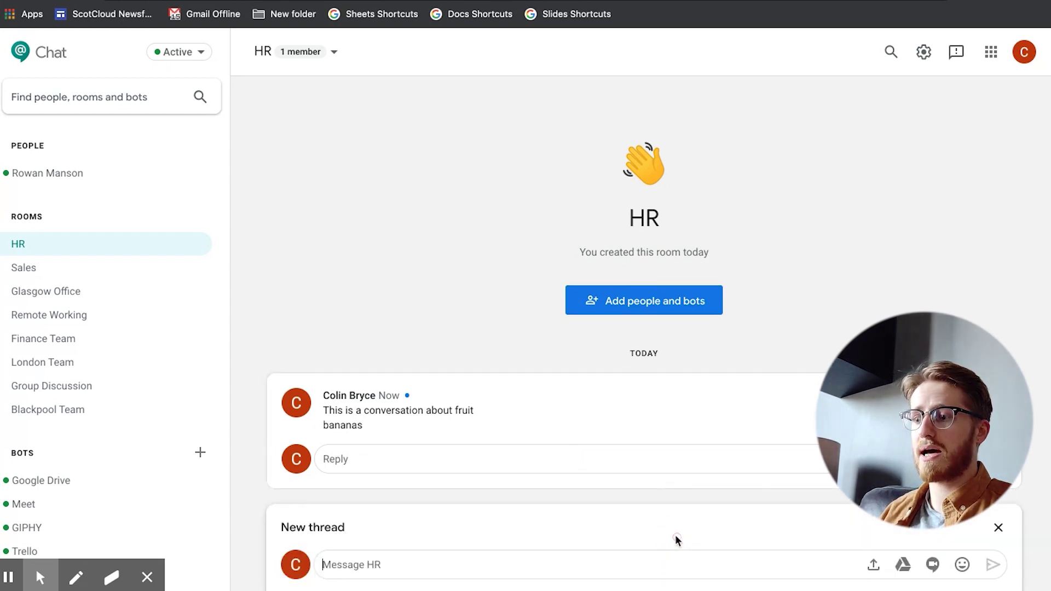
{"action": "type", "text": "This is a"}
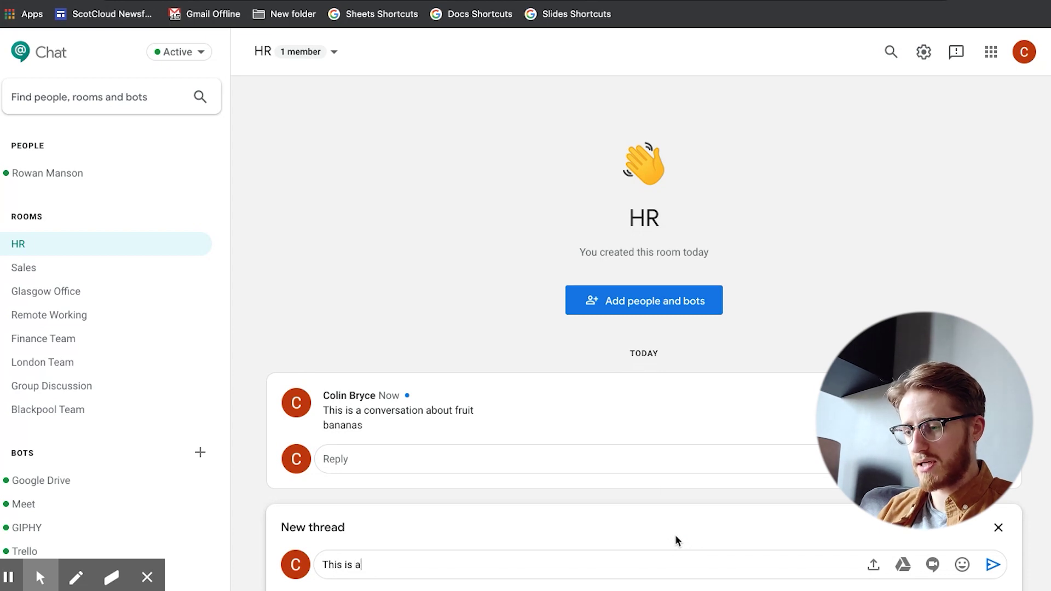
{"action": "type", "text": " conversation about veg"}
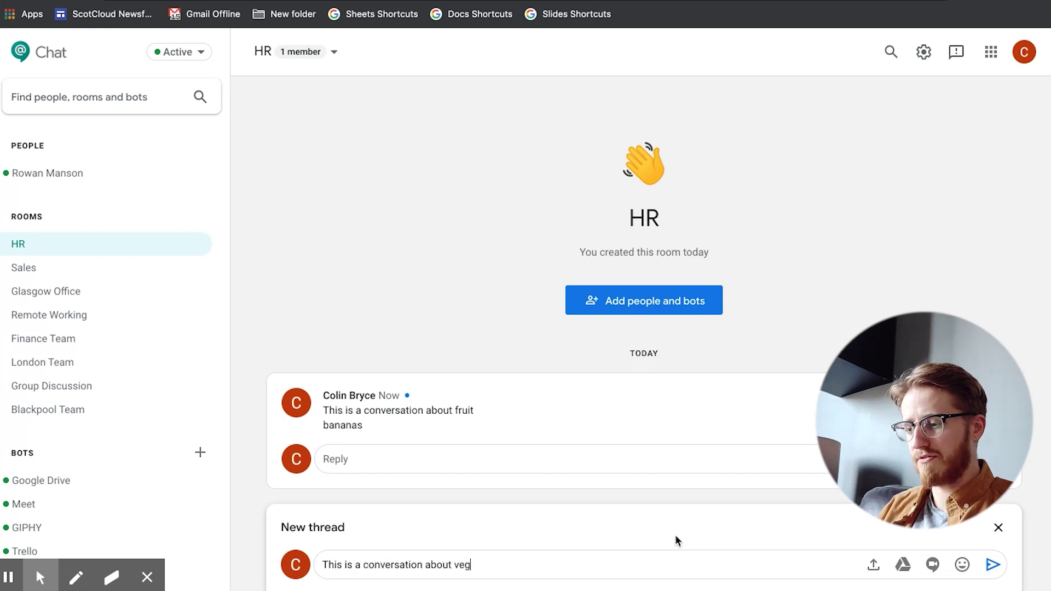
{"action": "key", "text": "Return"}
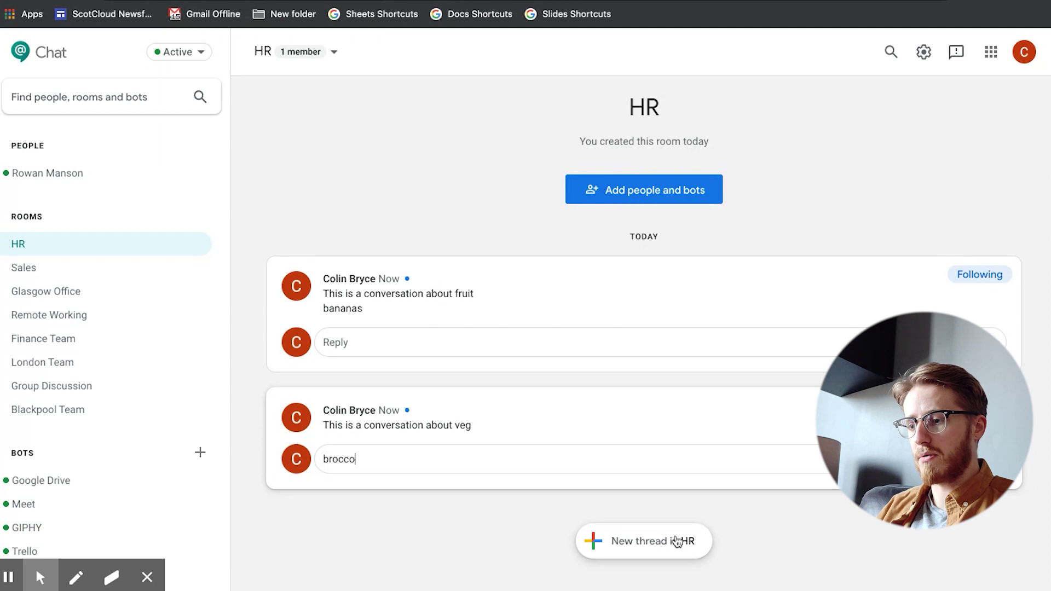
{"action": "key", "text": "Return"}
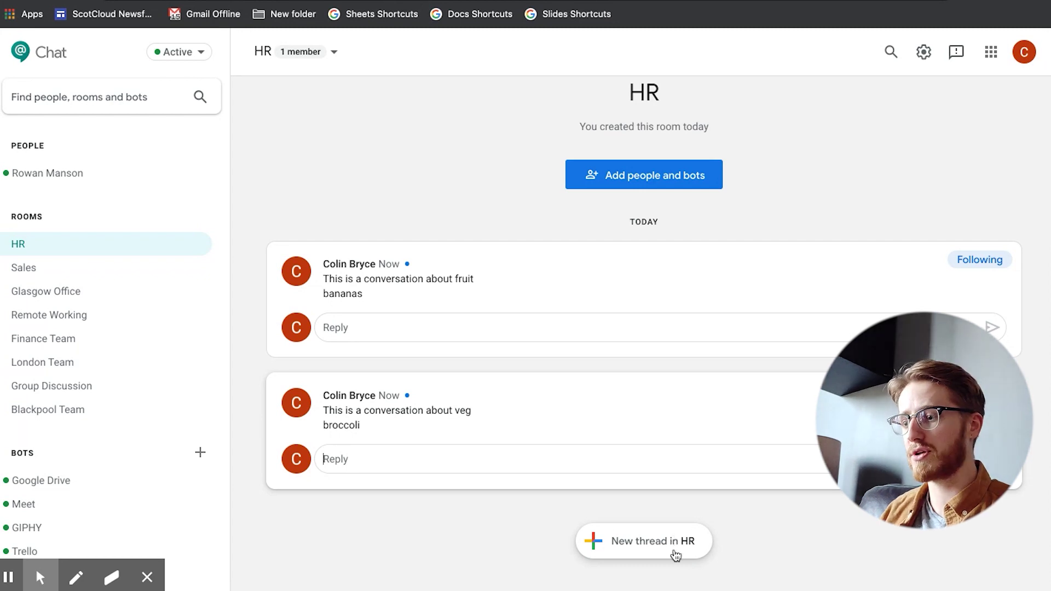
{"action": "mouse_move", "coordinate": [461, 286]}
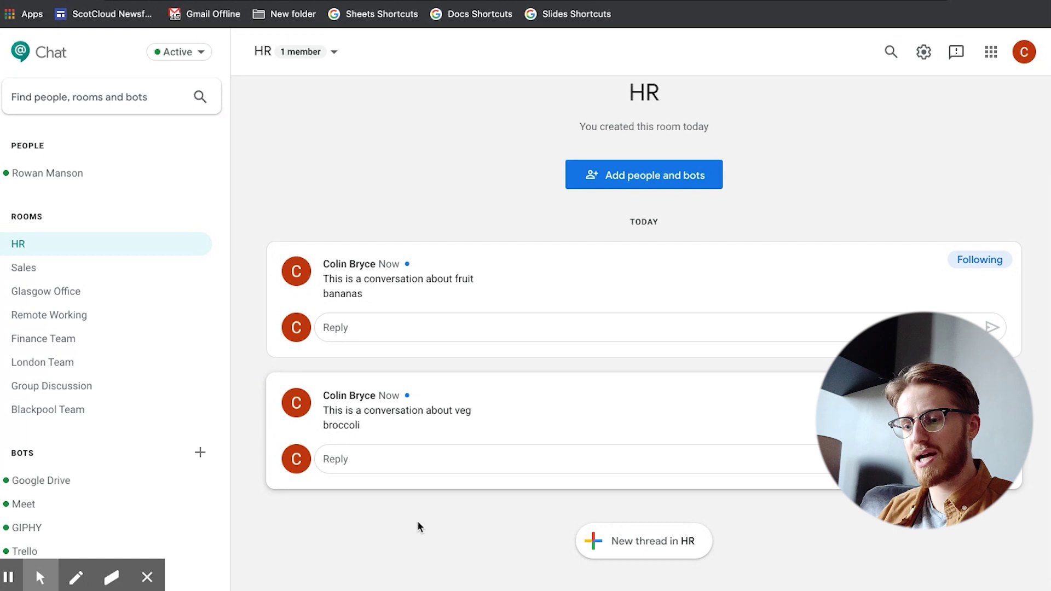
{"action": "type", "text": "@all"}
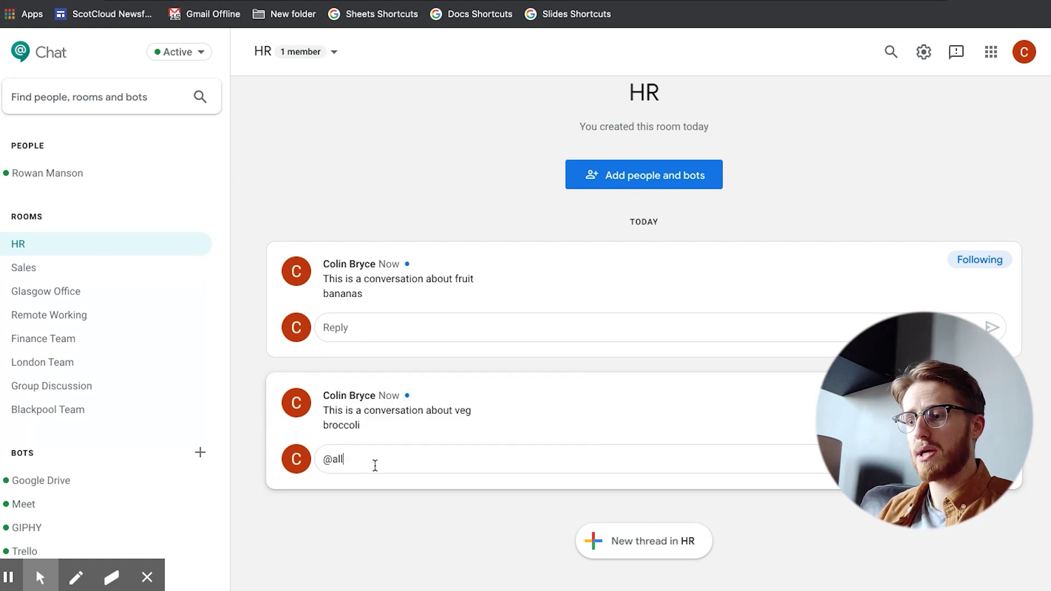
{"action": "key", "text": "BackSpace"}
{"action": "key", "text": "BackSpace"}
{"action": "key", "text": "BackSpace"}
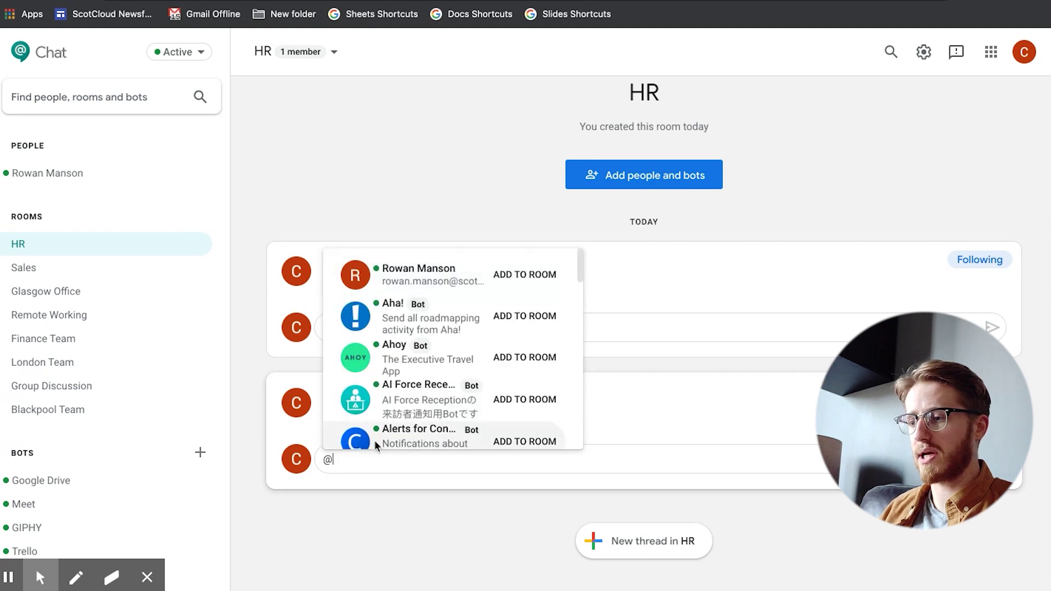
{"action": "left_click", "coordinate": [419, 273]}
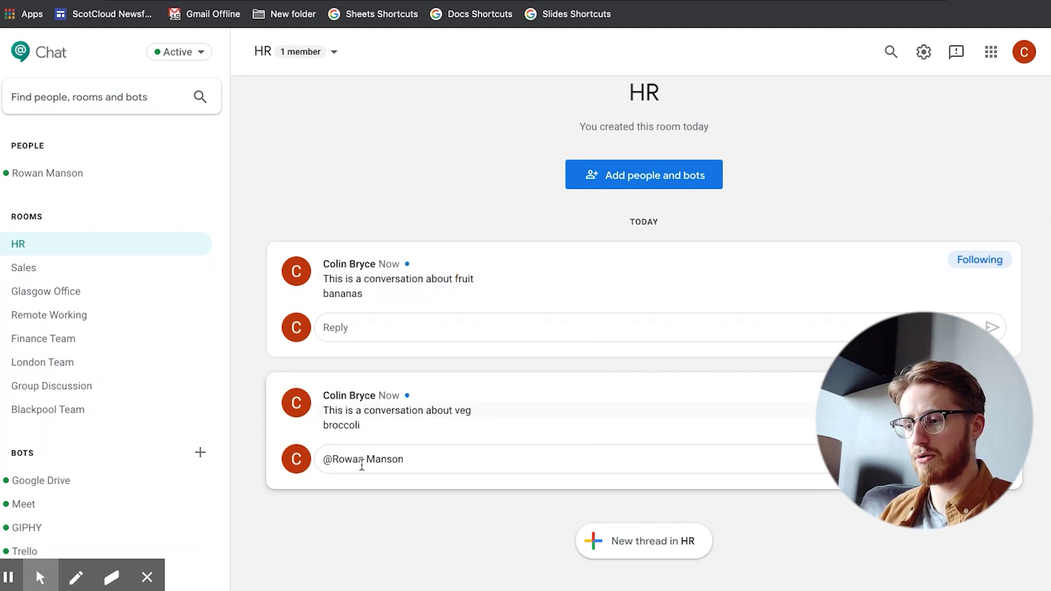